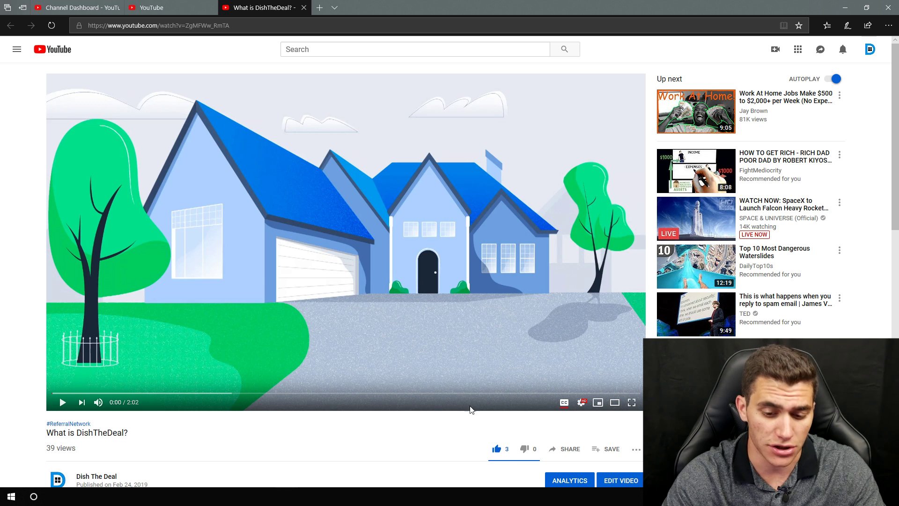
- Play 'What is DishTheDeal?' with its English captions on and pause at 0:31
click(564, 403)
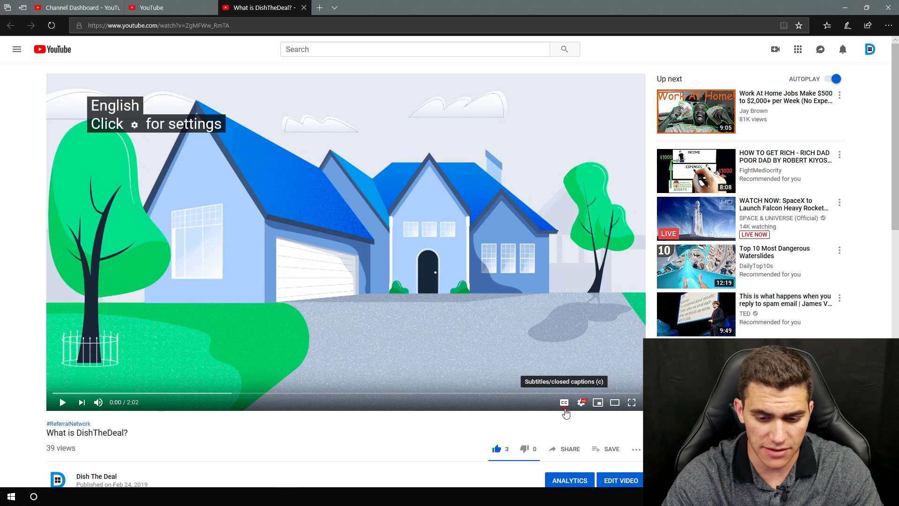
click(564, 404)
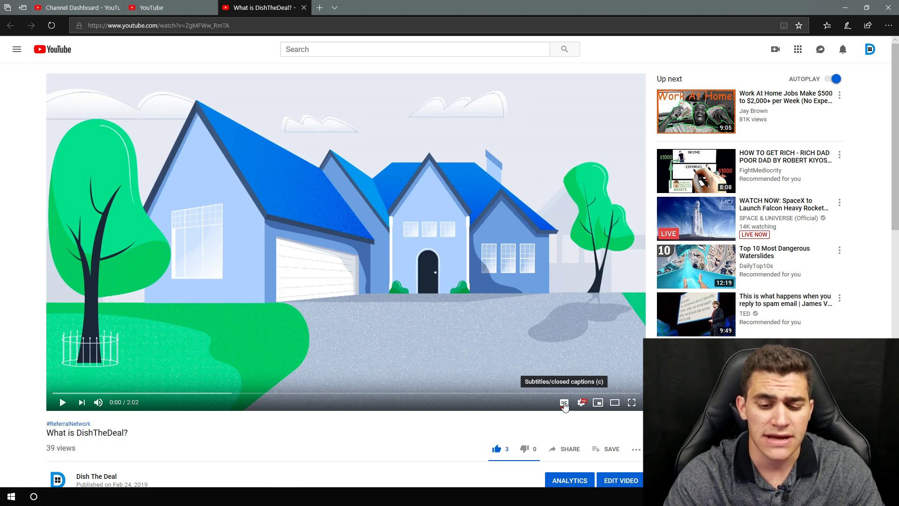
click(304, 294)
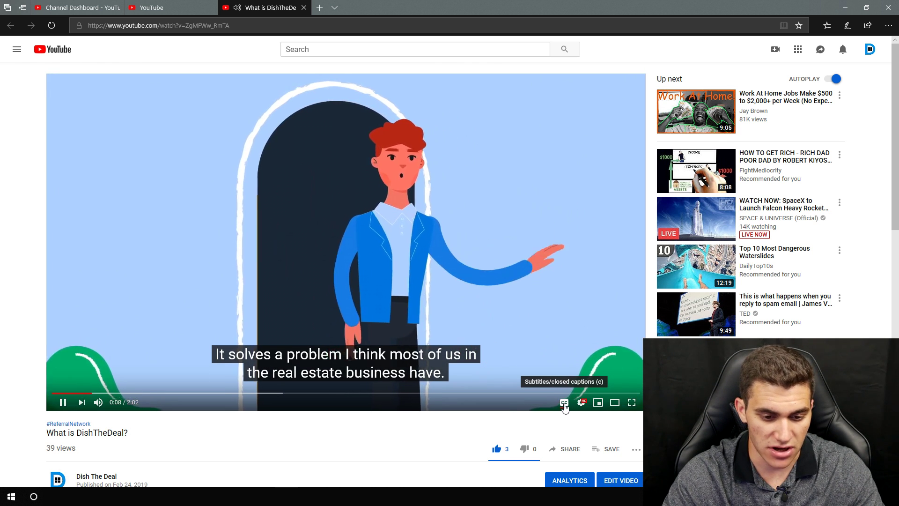
click(565, 407)
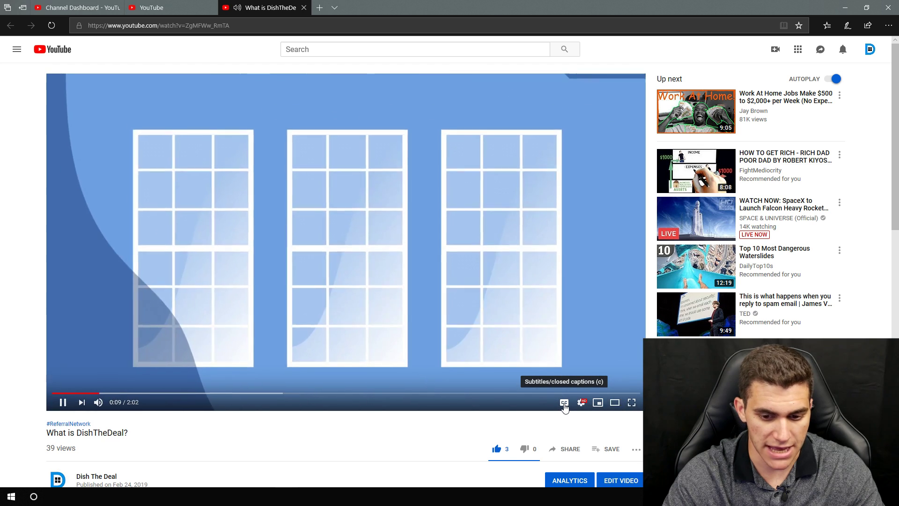
click(565, 406)
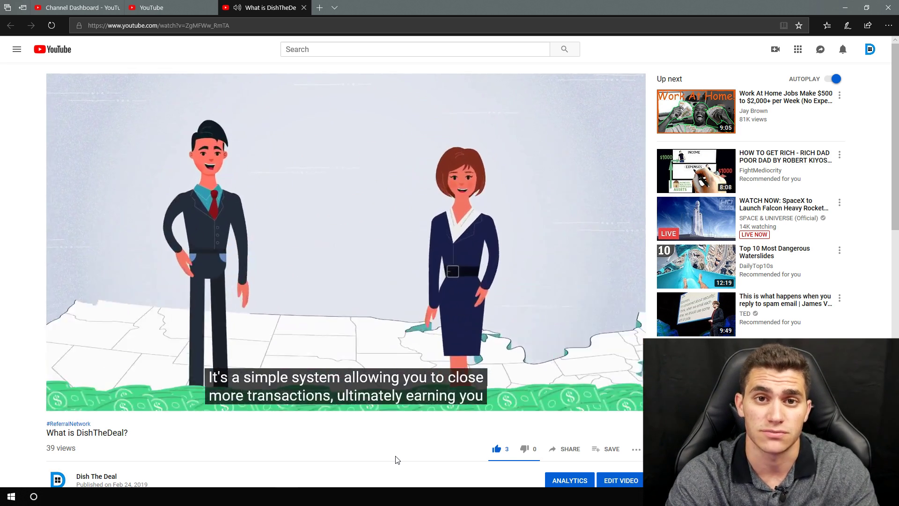
click(304, 408)
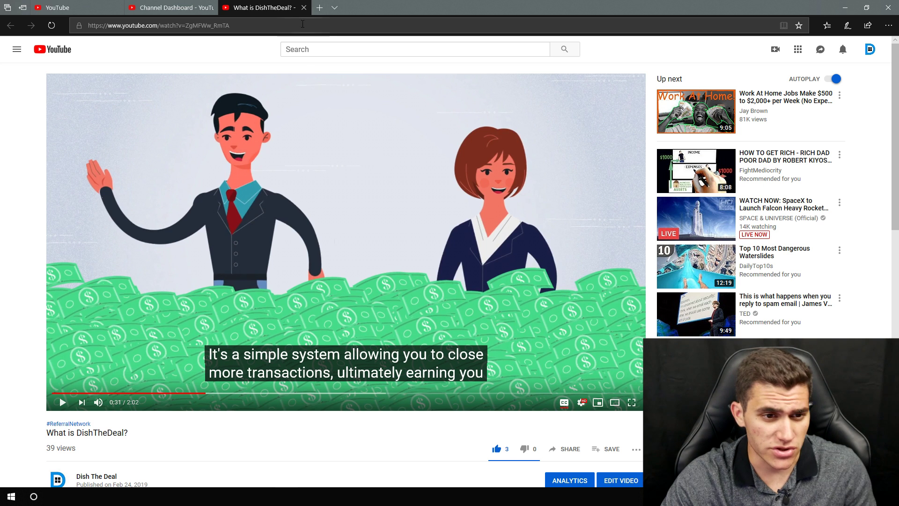
- Go from the channel's Videos list to the Transcriptions page of 'What is DishTheDeal?'
click(302, 9)
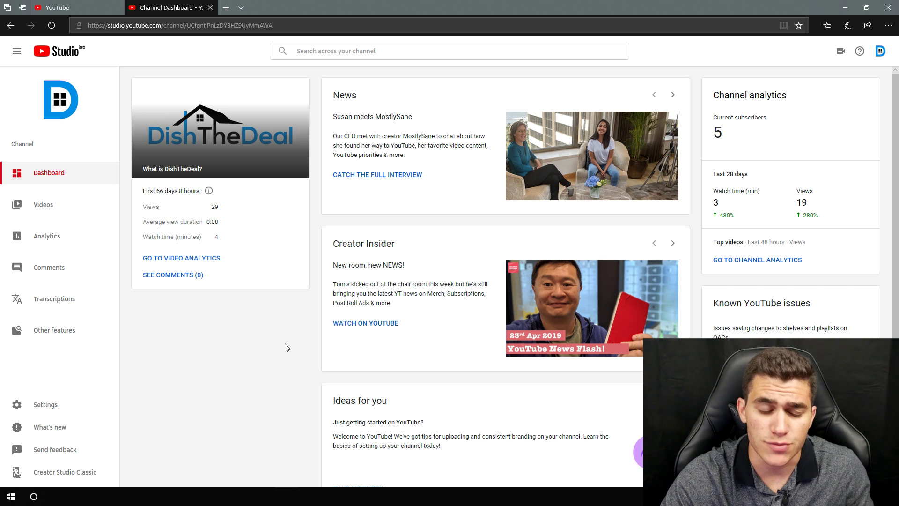
click(85, 207)
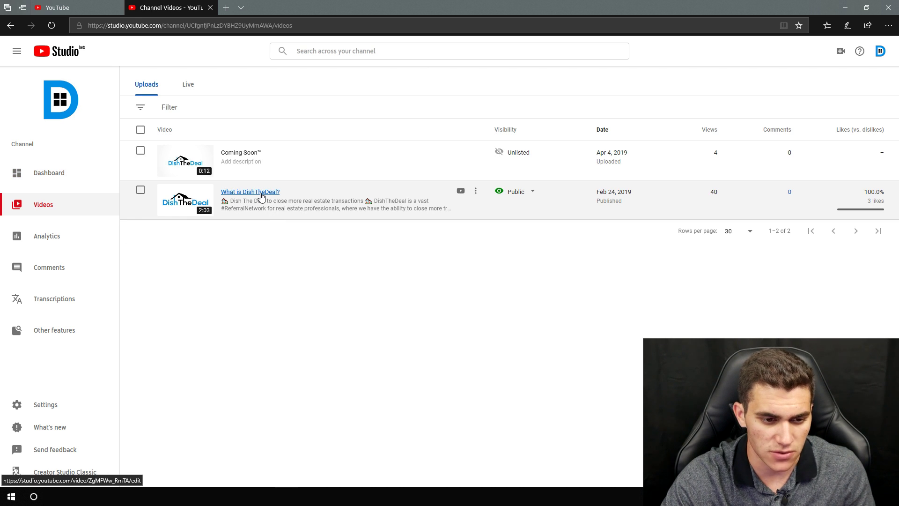
click(260, 193)
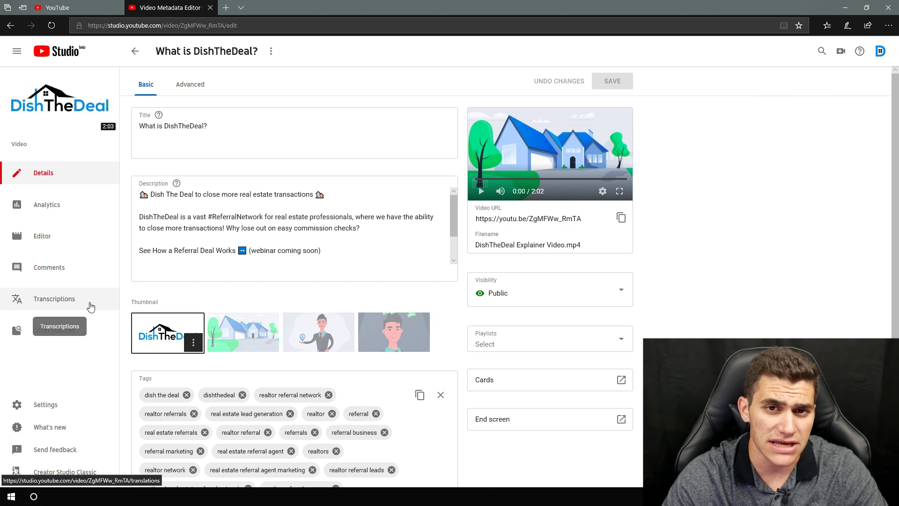
click(81, 303)
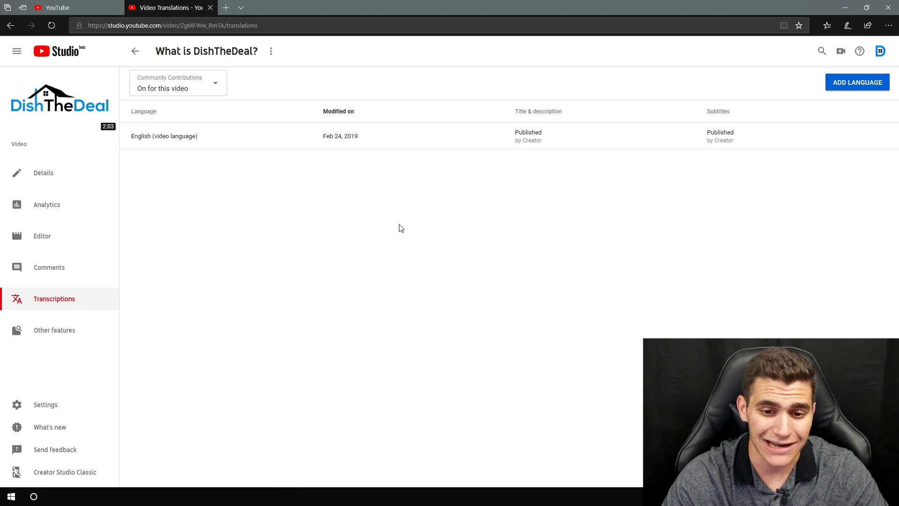
- Check the add-language list, then open the classic translation and transcription tools under Other features
click(876, 82)
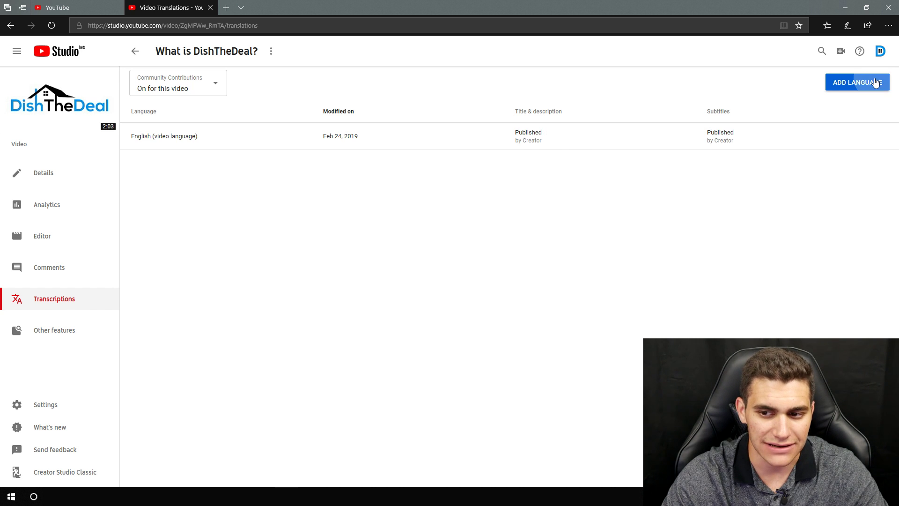
click(272, 298)
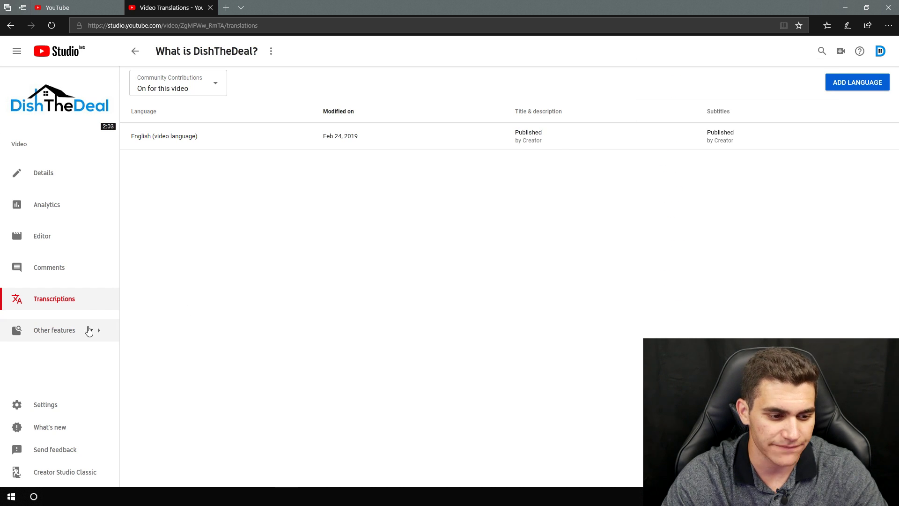
mouse_move(98, 328)
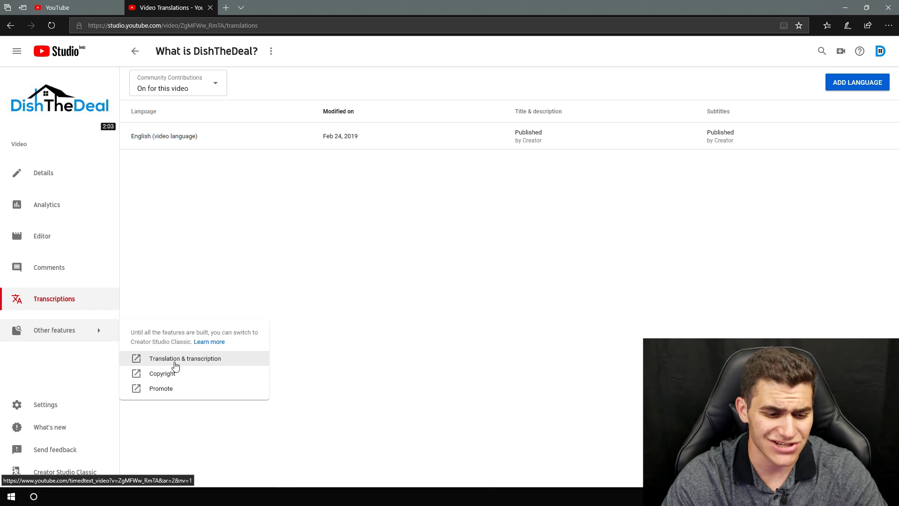
click(175, 364)
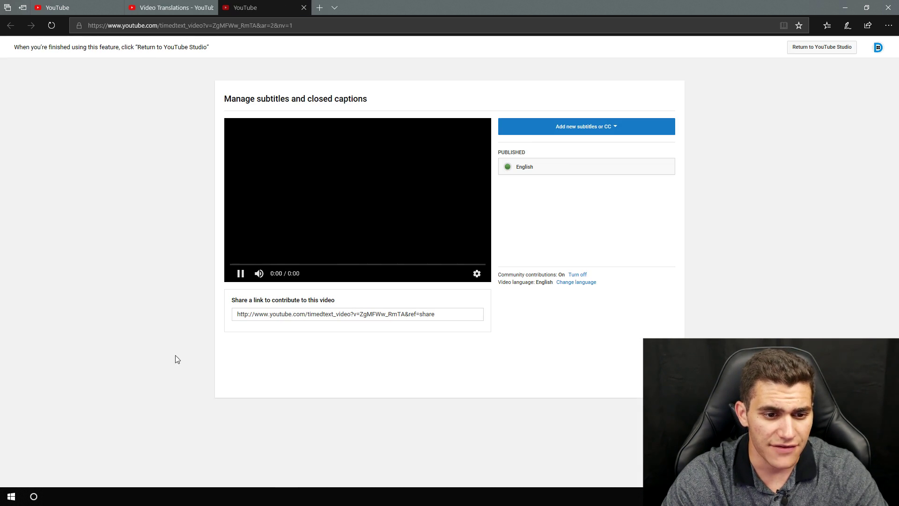
- Start new English subtitles and discard the currently published English track
click(358, 210)
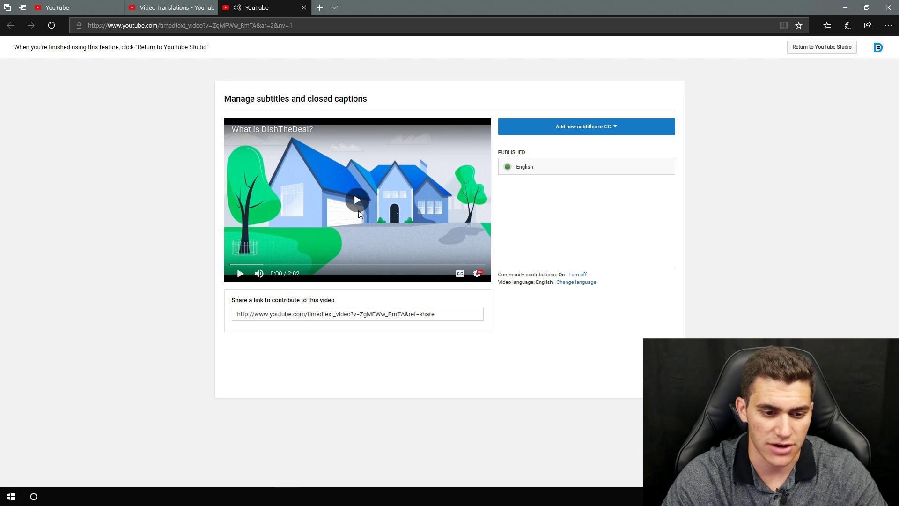
click(609, 129)
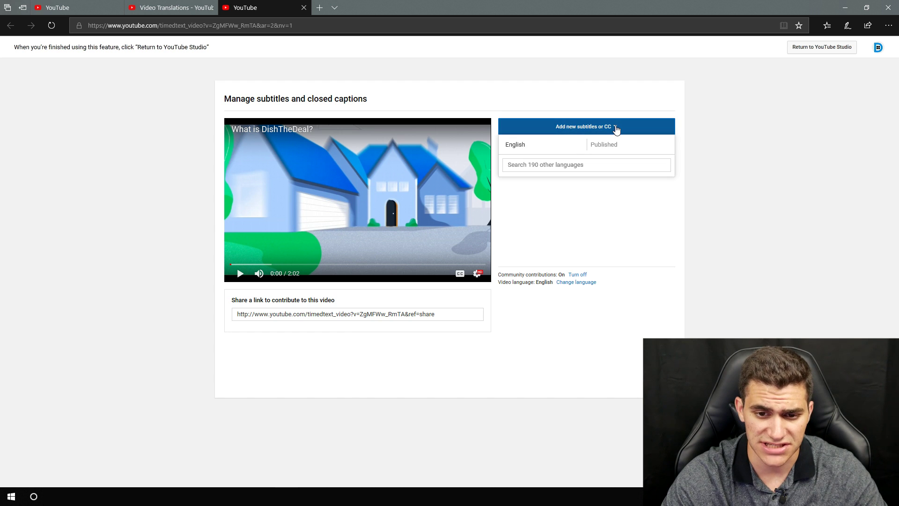
click(542, 148)
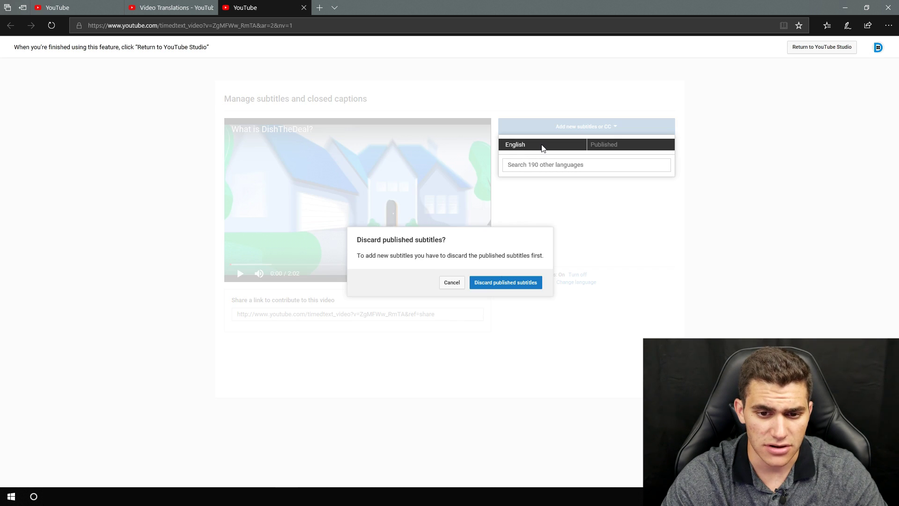
click(511, 285)
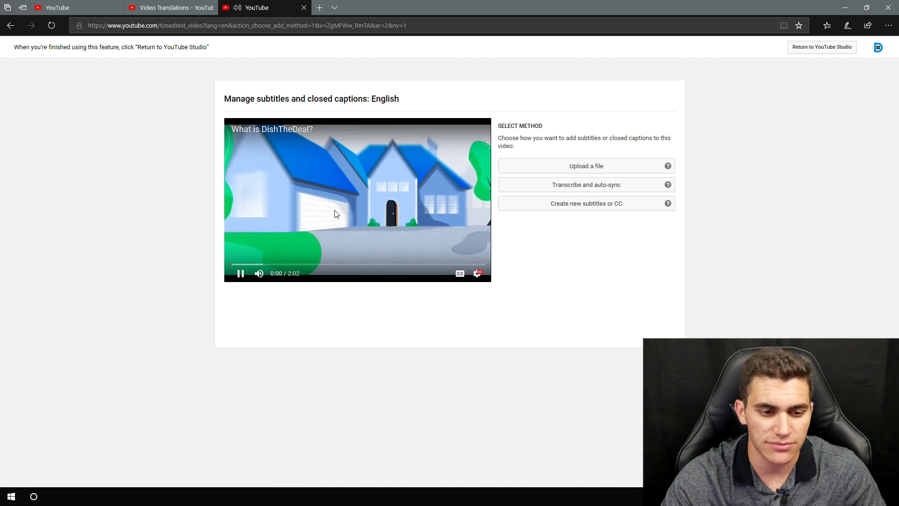
click(338, 206)
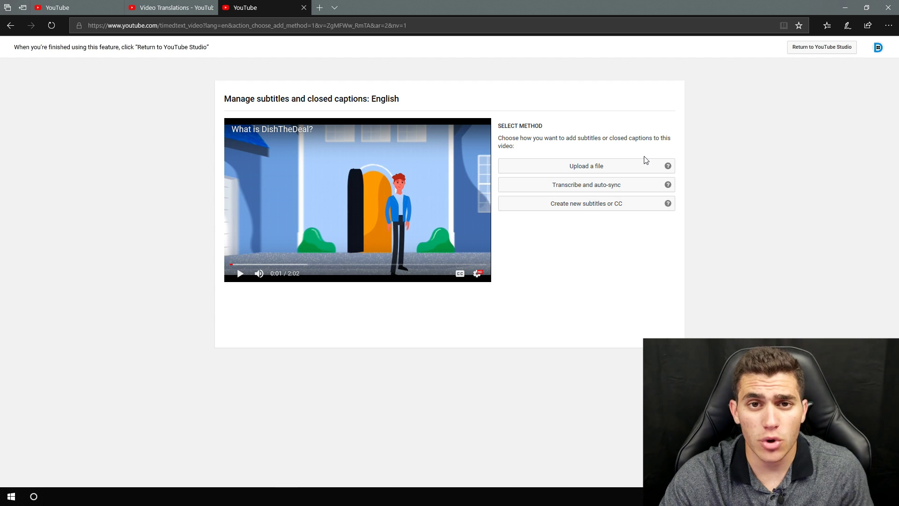
click(668, 166)
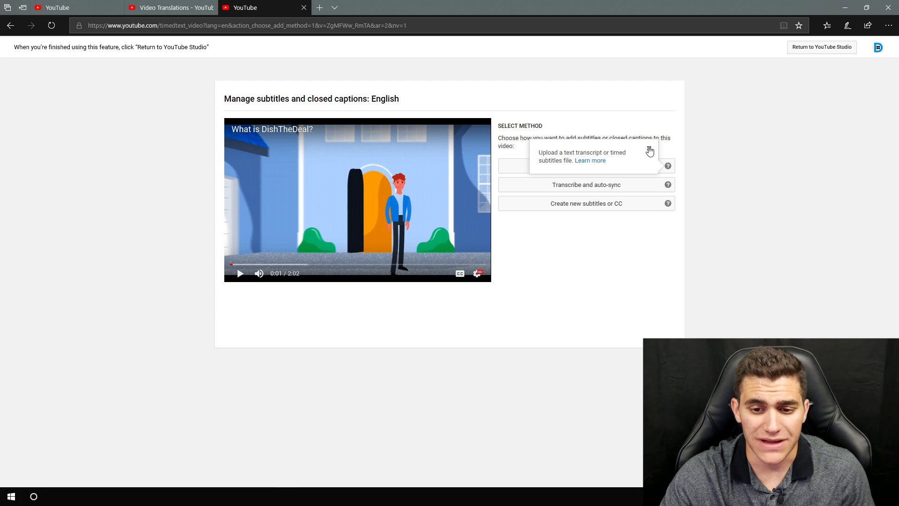
click(649, 149)
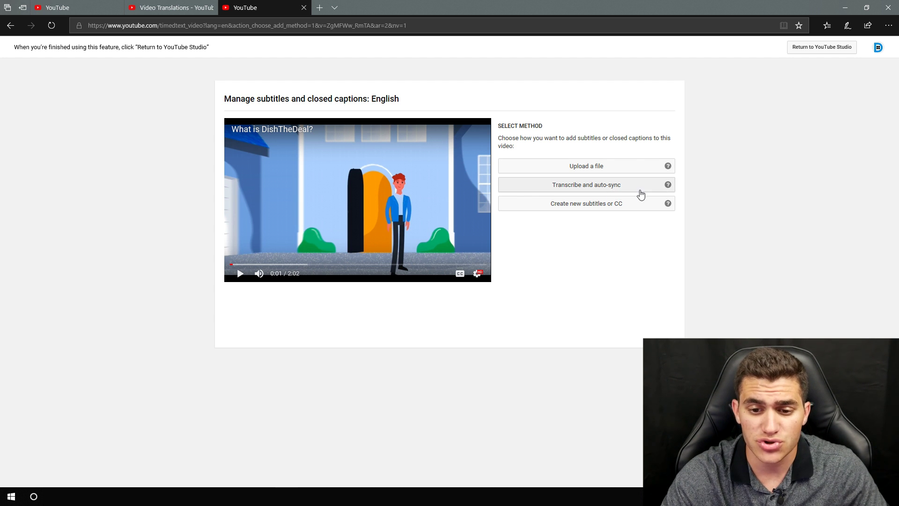
click(668, 184)
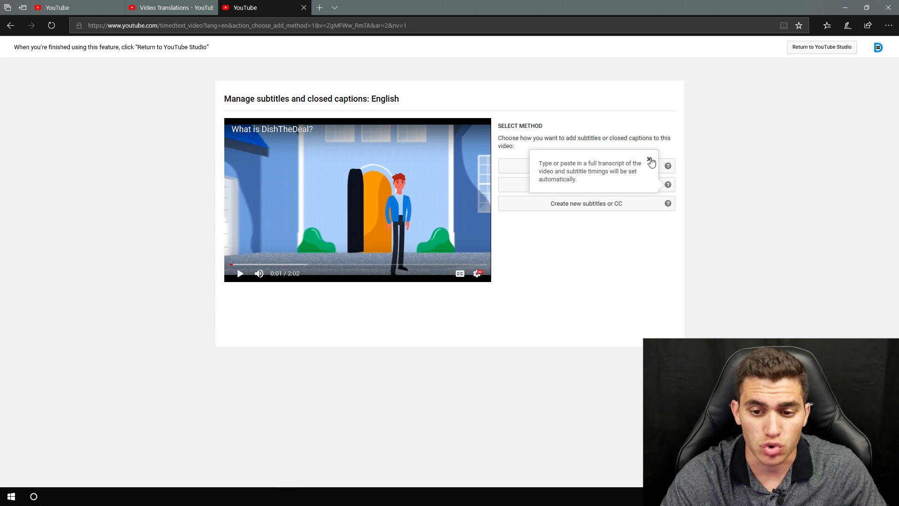
click(649, 159)
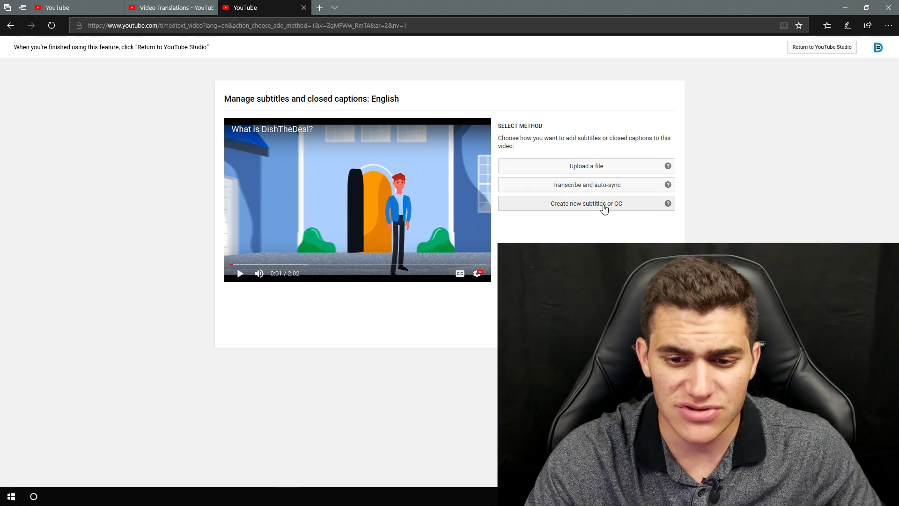
click(667, 203)
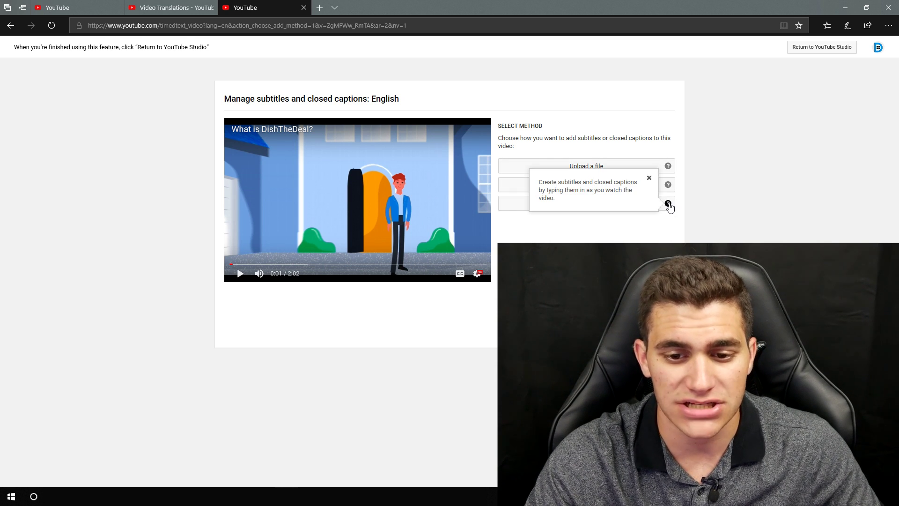
click(649, 179)
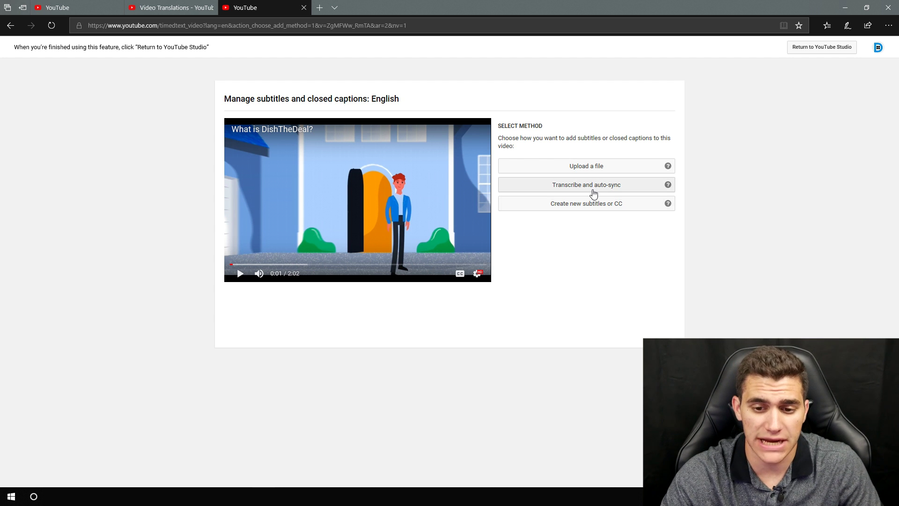
- Paste the Dish The Deal transcript into Transcribe and auto-sync and submit it for automatic timing
click(593, 192)
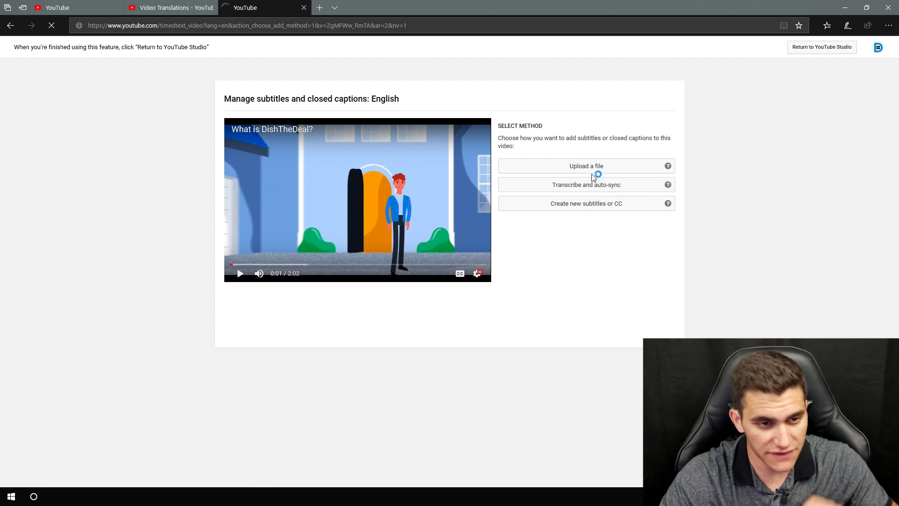
click(547, 196)
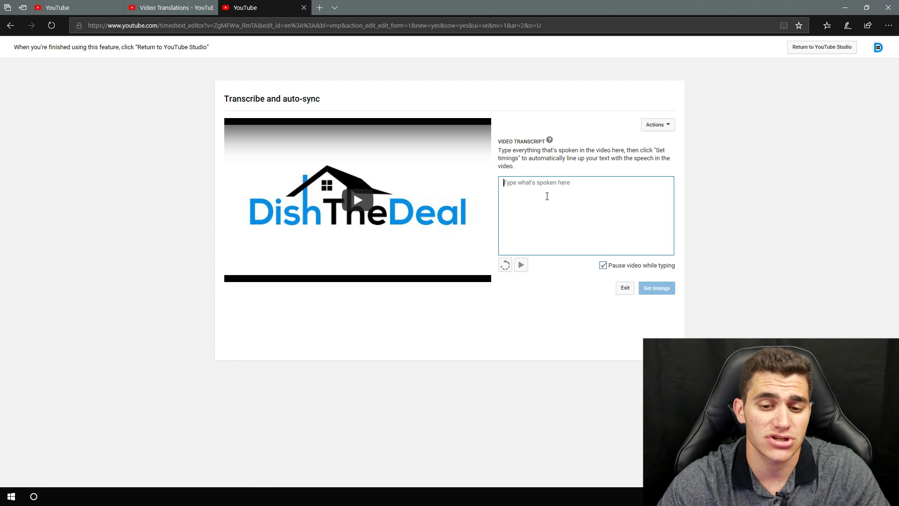
text(I'm here to tell you about Dish The Deal. It solves a problem I think most of us in the real estate business have.)
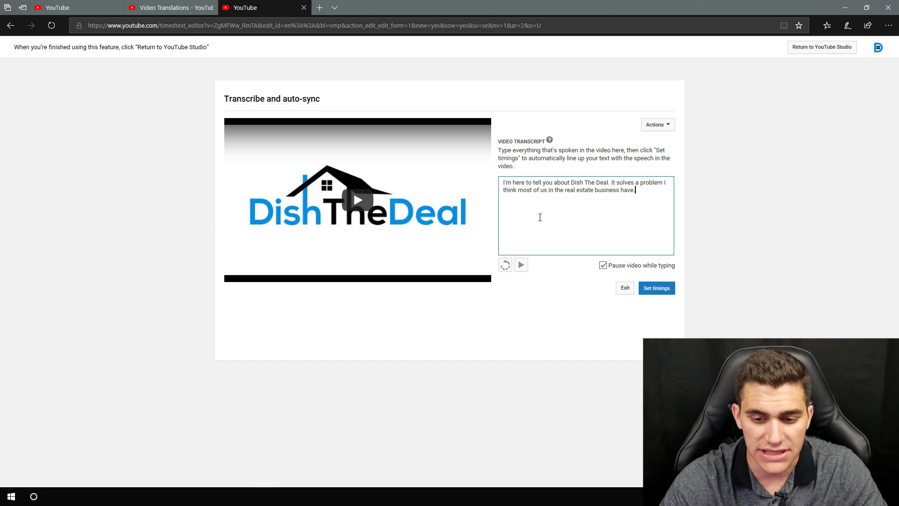
click(657, 289)
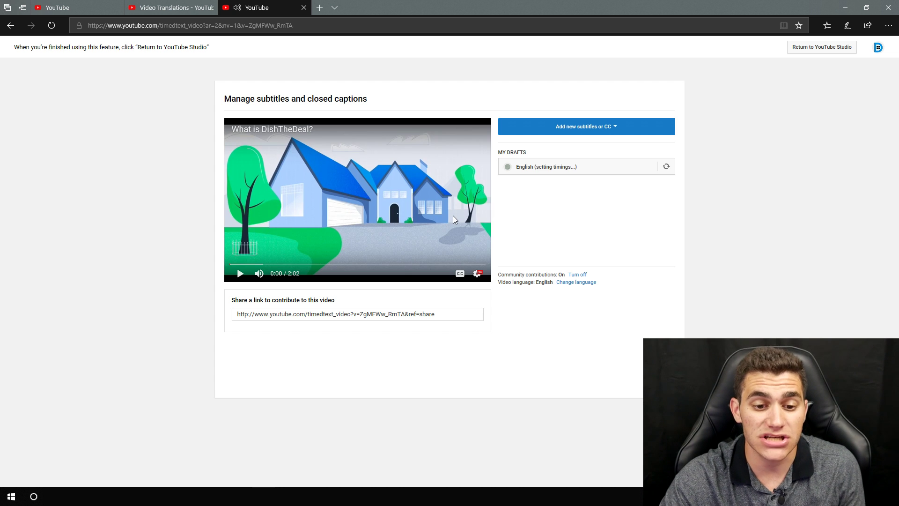
- Open the English draft stuck on 'setting timings' and choose Delete draft from its Actions menu
click(400, 216)
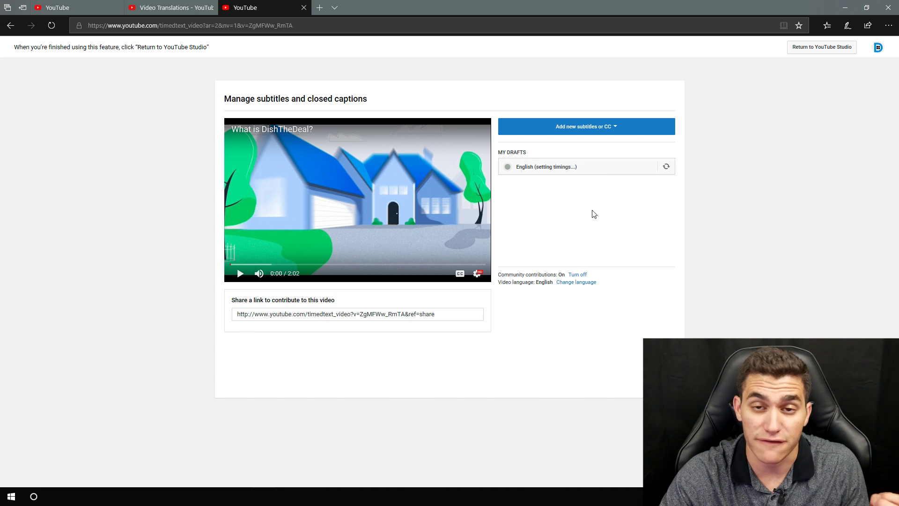
click(667, 169)
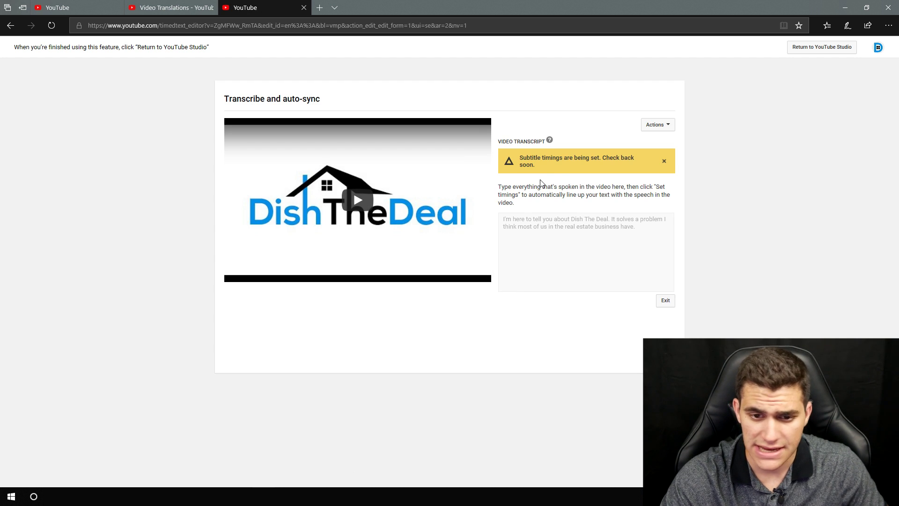
drag(520, 158, 607, 178)
click(563, 173)
drag(522, 165, 548, 170)
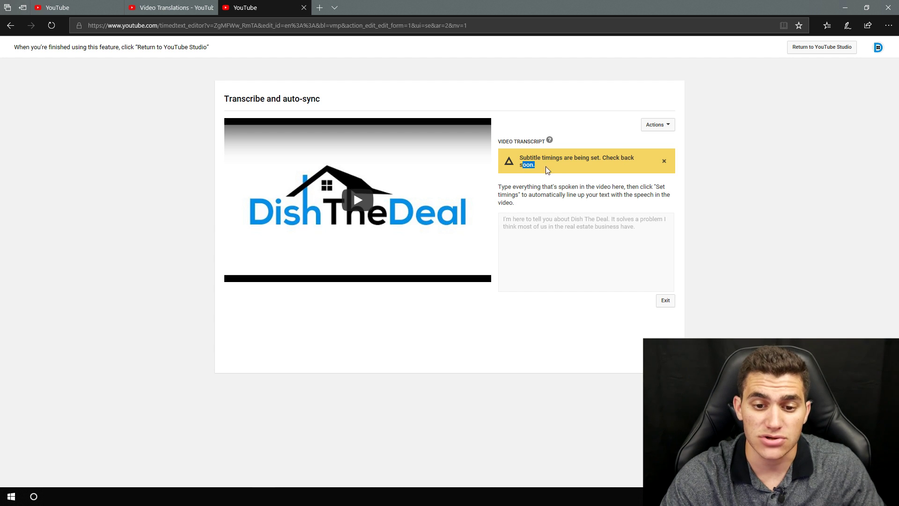
click(659, 125)
- Confirm deleting the stuck English draft and start a fresh English subtitle track
click(664, 142)
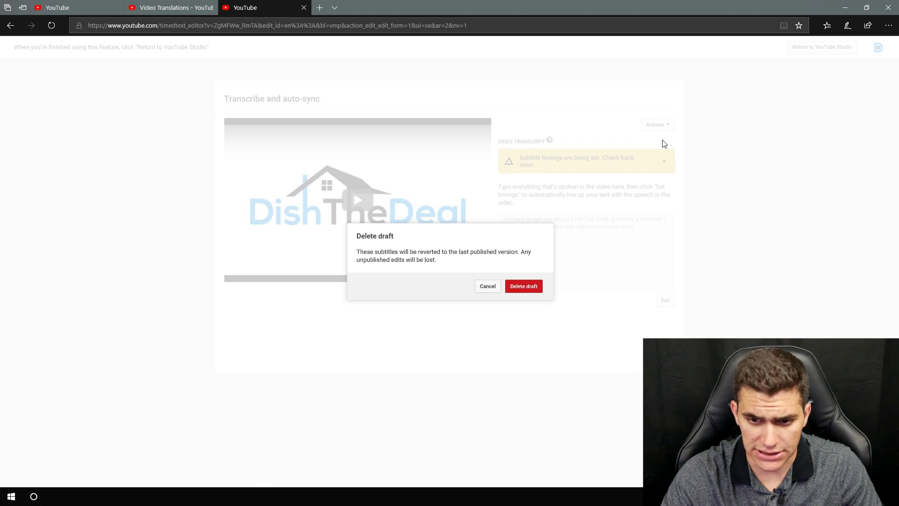
click(527, 287)
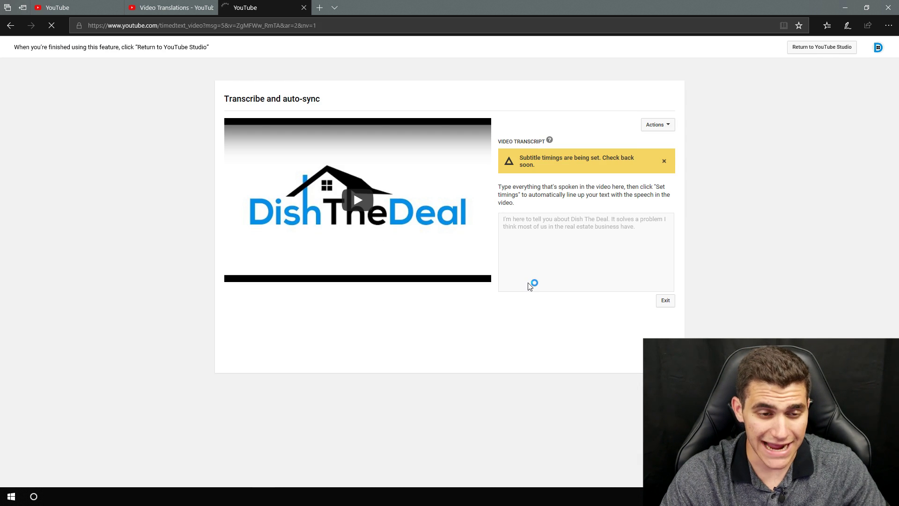
click(363, 203)
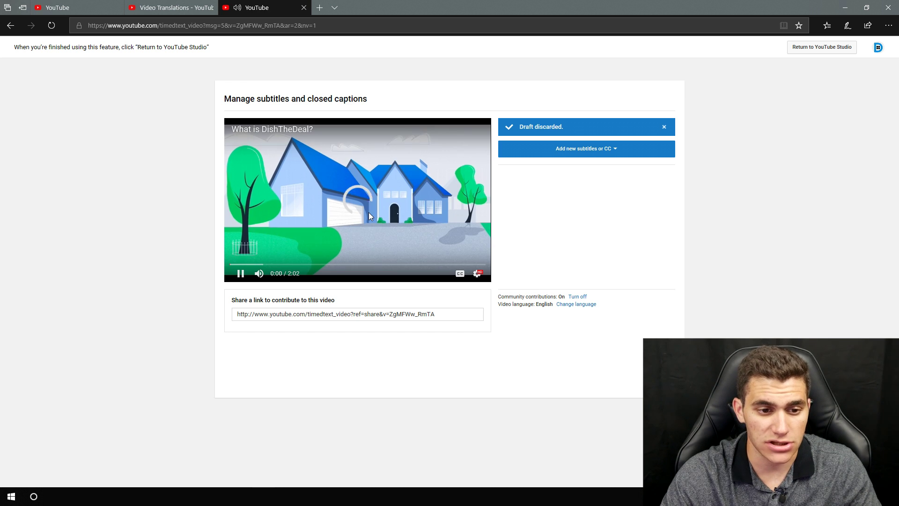
click(368, 216)
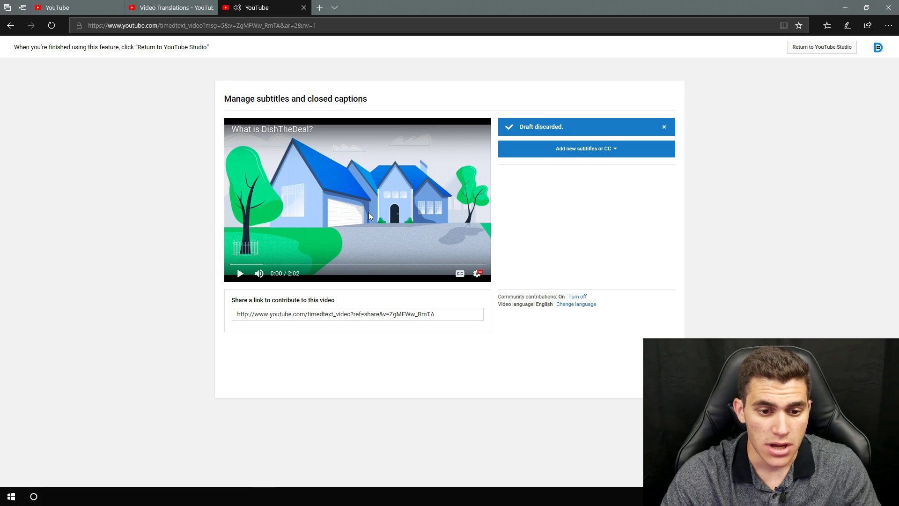
click(606, 150)
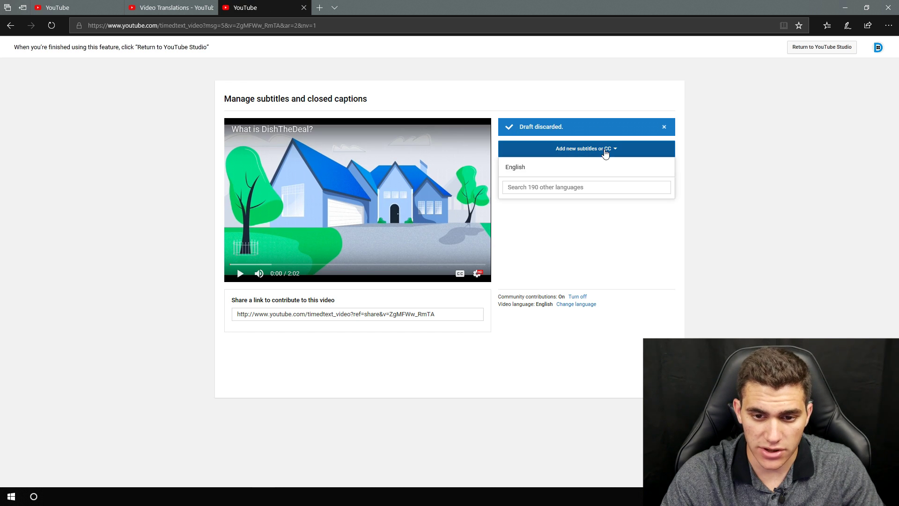
click(545, 173)
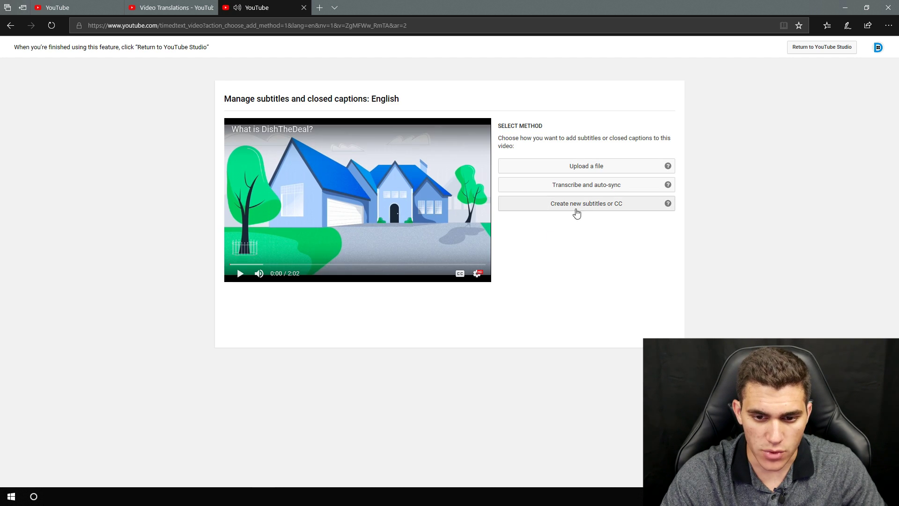
- Upload the SRT subtitle file for English and publish the subtitles
click(633, 168)
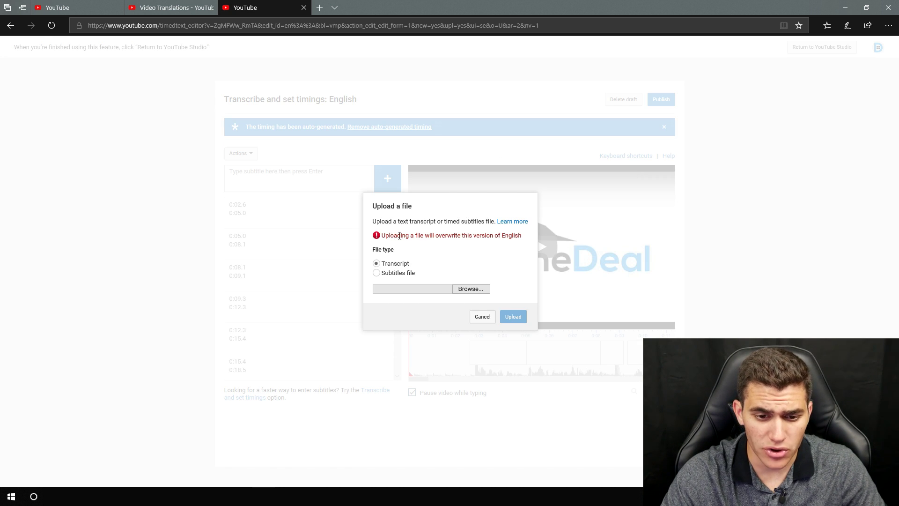
drag(390, 235, 515, 235)
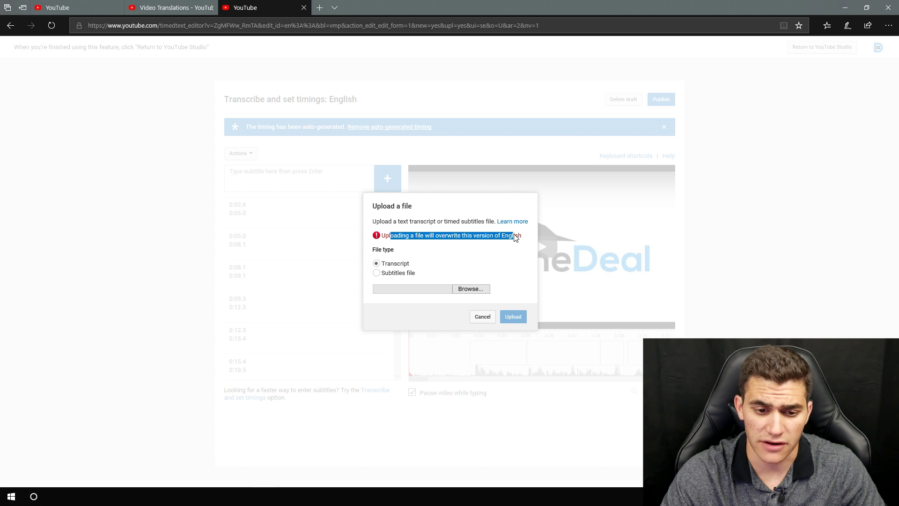
click(481, 267)
click(470, 288)
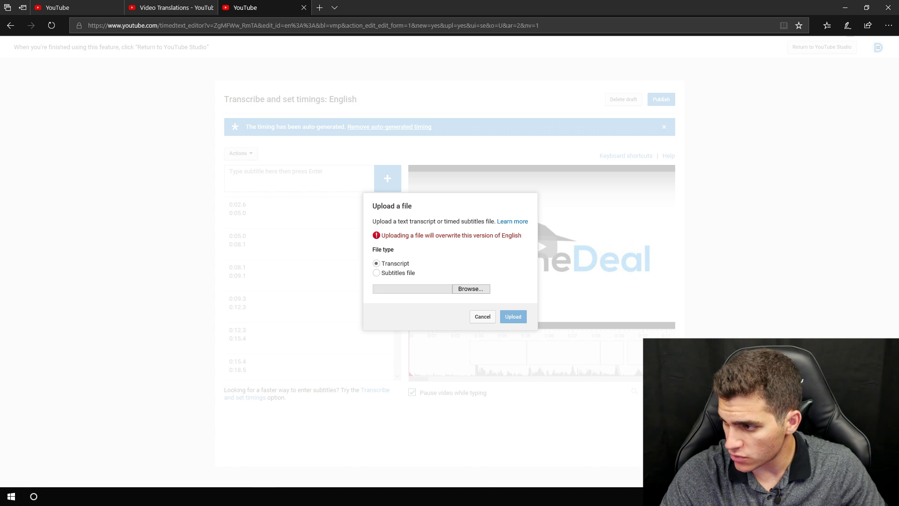
key(Return)
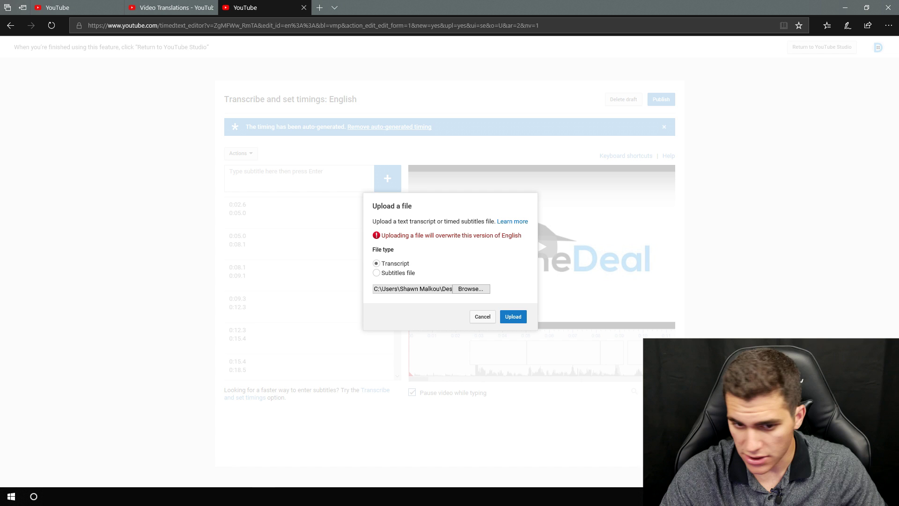
click(512, 317)
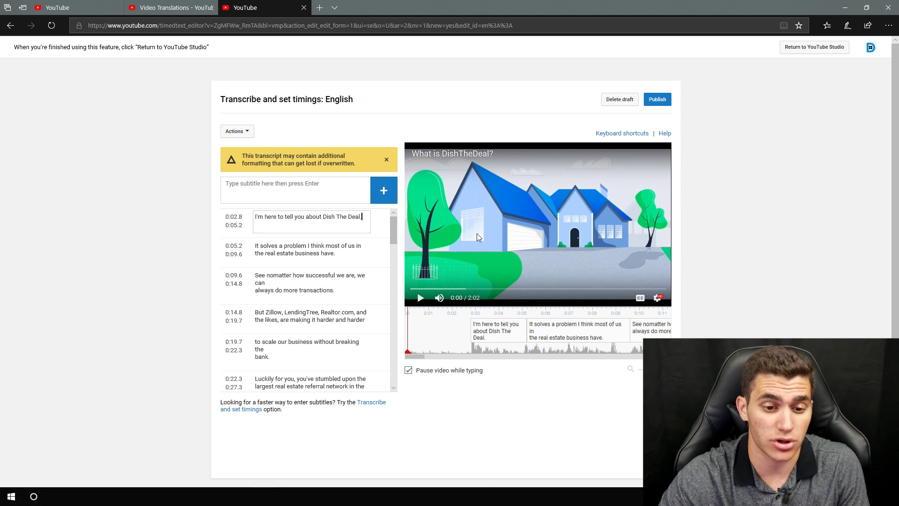
click(652, 101)
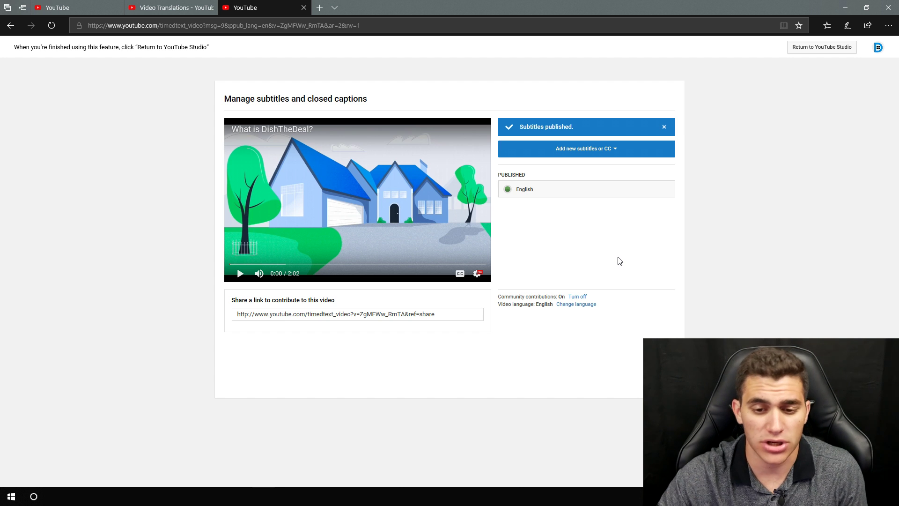
click(609, 150)
click(566, 187)
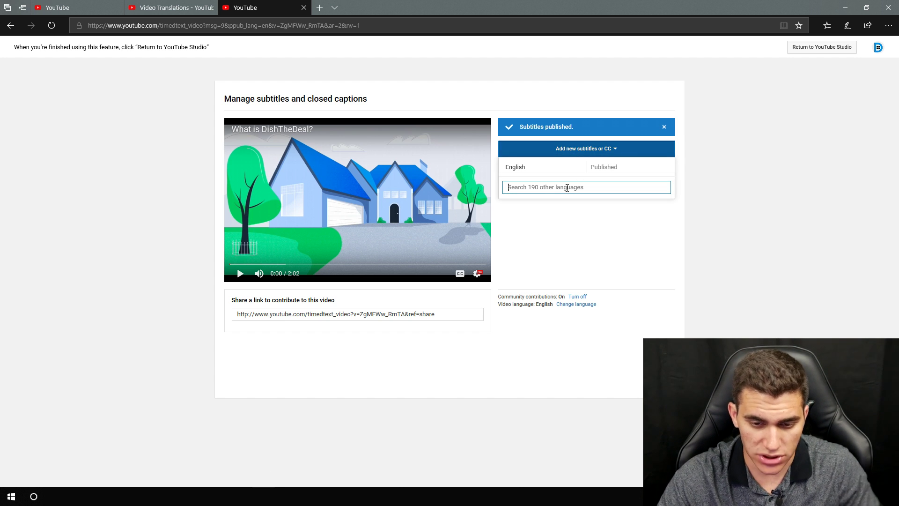
text(spa)
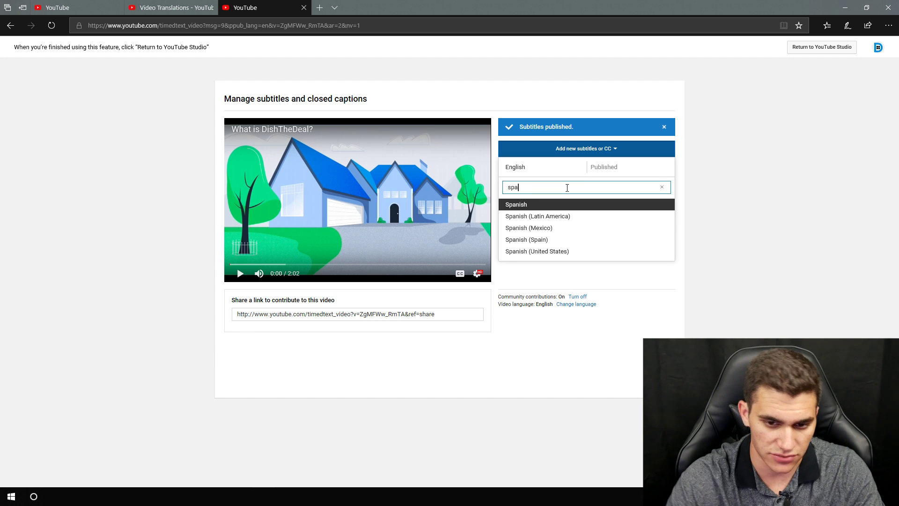
click(553, 205)
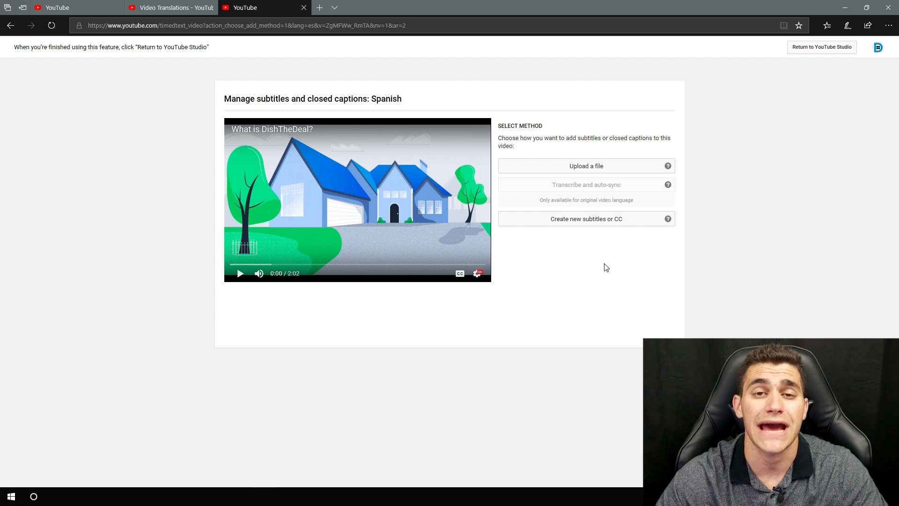
key(alt+Left)
click(312, 187)
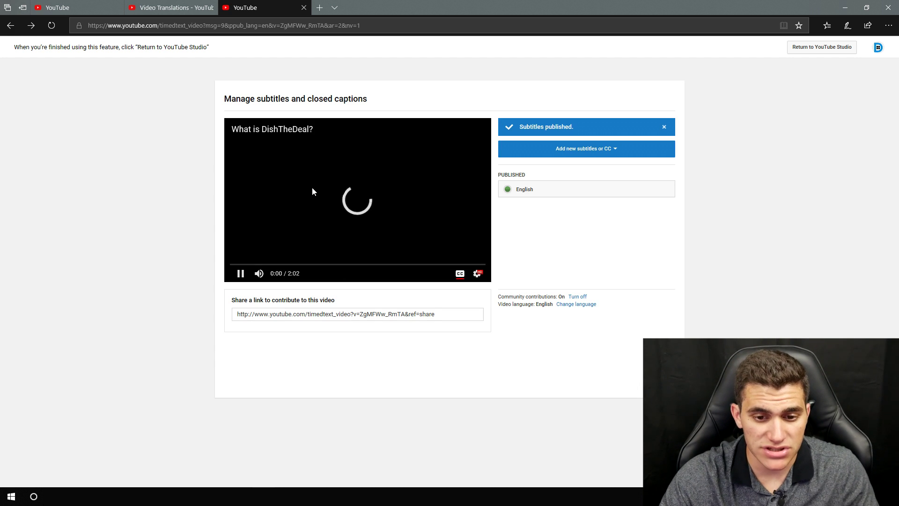
click(314, 188)
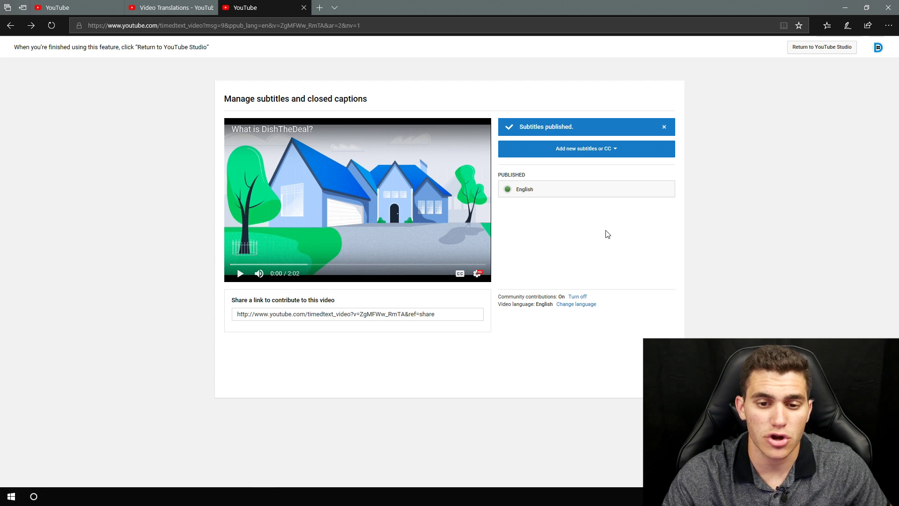
click(663, 128)
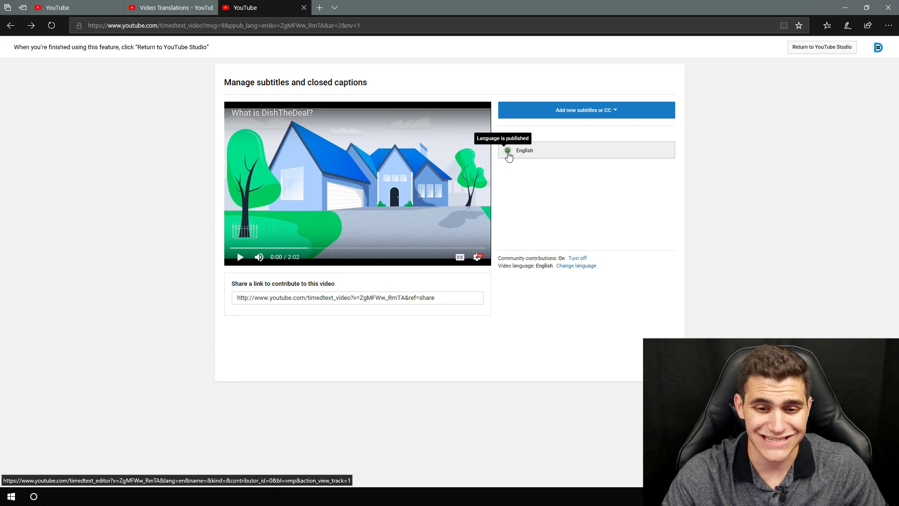
- Turn on captions in the preview, play it, and pause at 0:08 with English subtitles showing
click(459, 257)
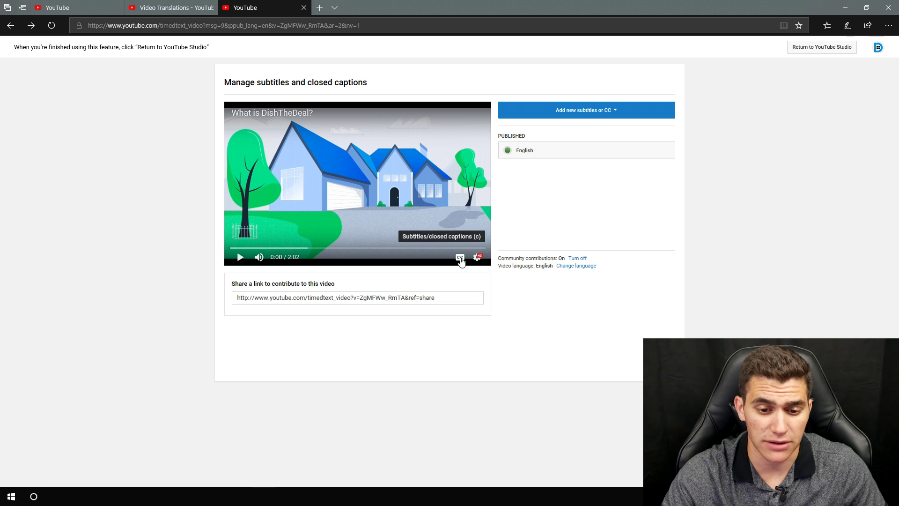
click(380, 222)
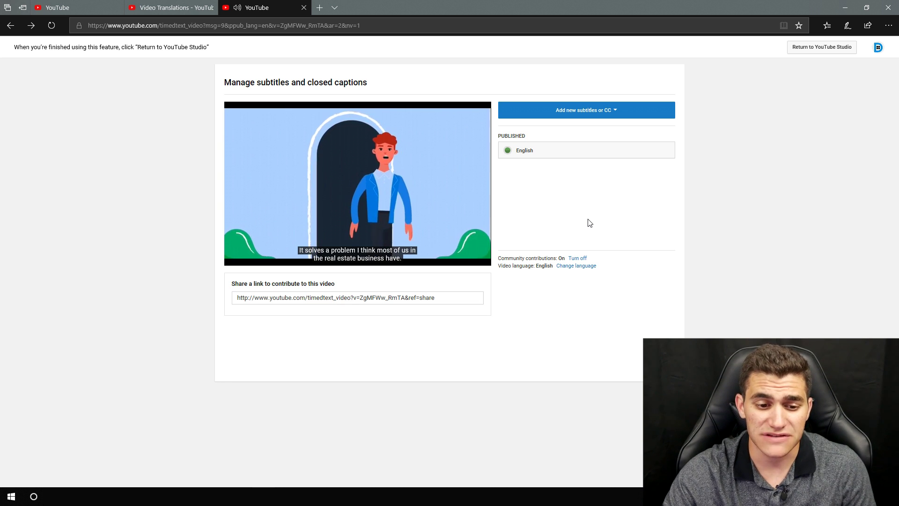
click(425, 199)
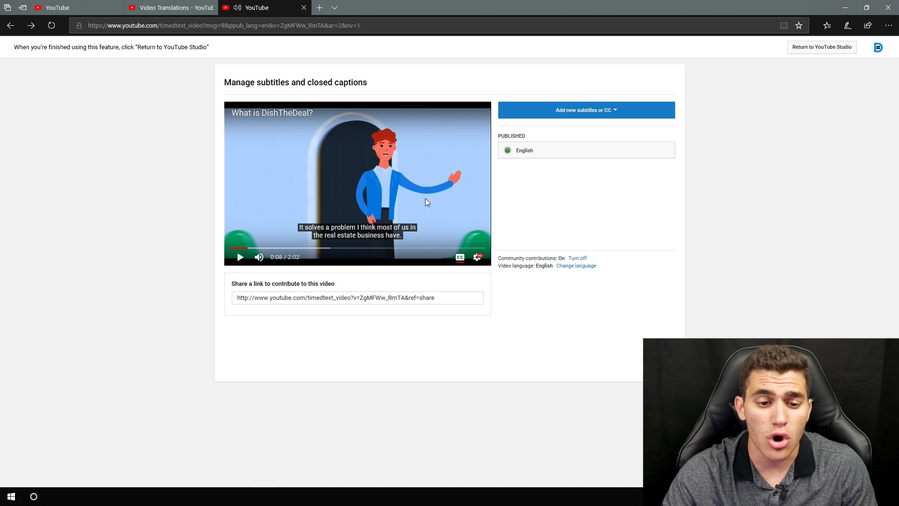
drag(503, 259, 554, 261)
click(505, 262)
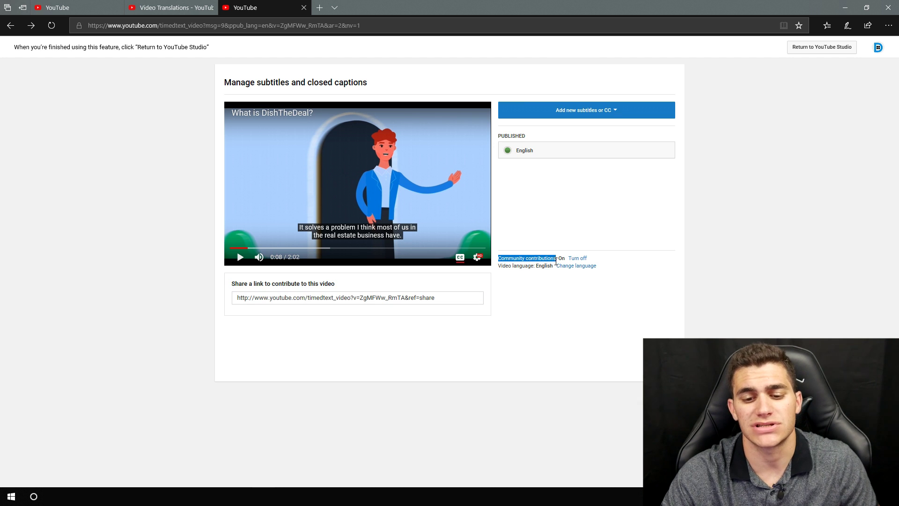
click(556, 262)
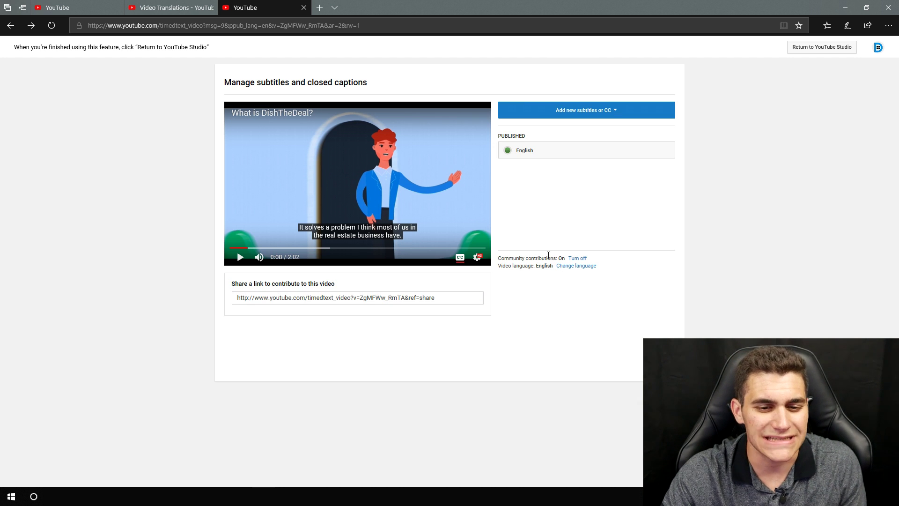